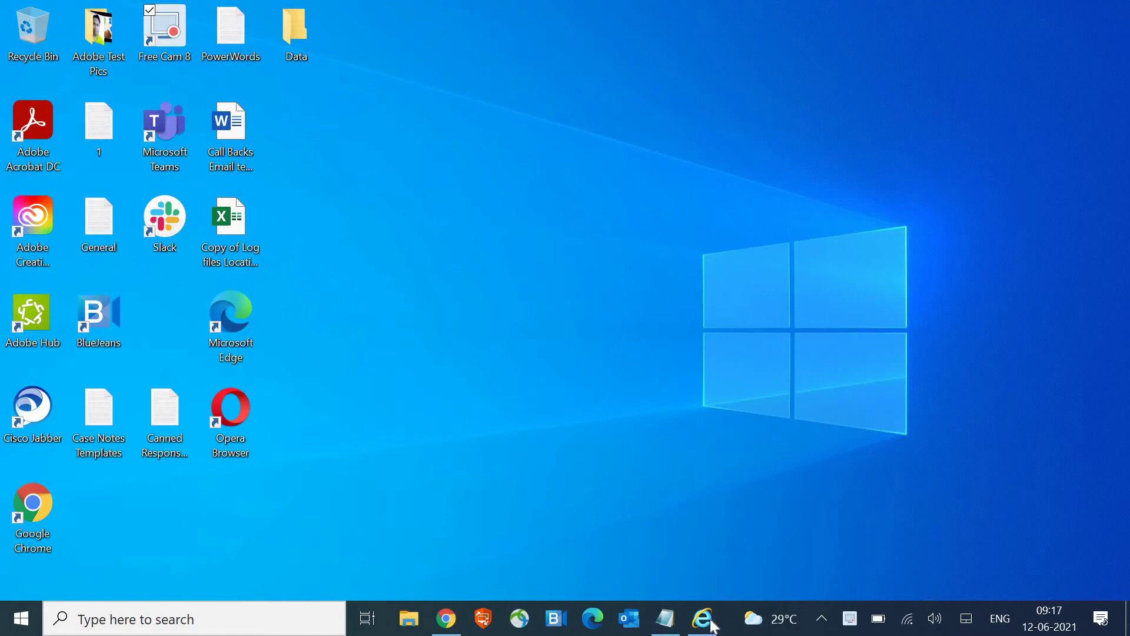
- Launch Internet Explorer from the taskbar to show the AOL homepage
left_click(711, 625)
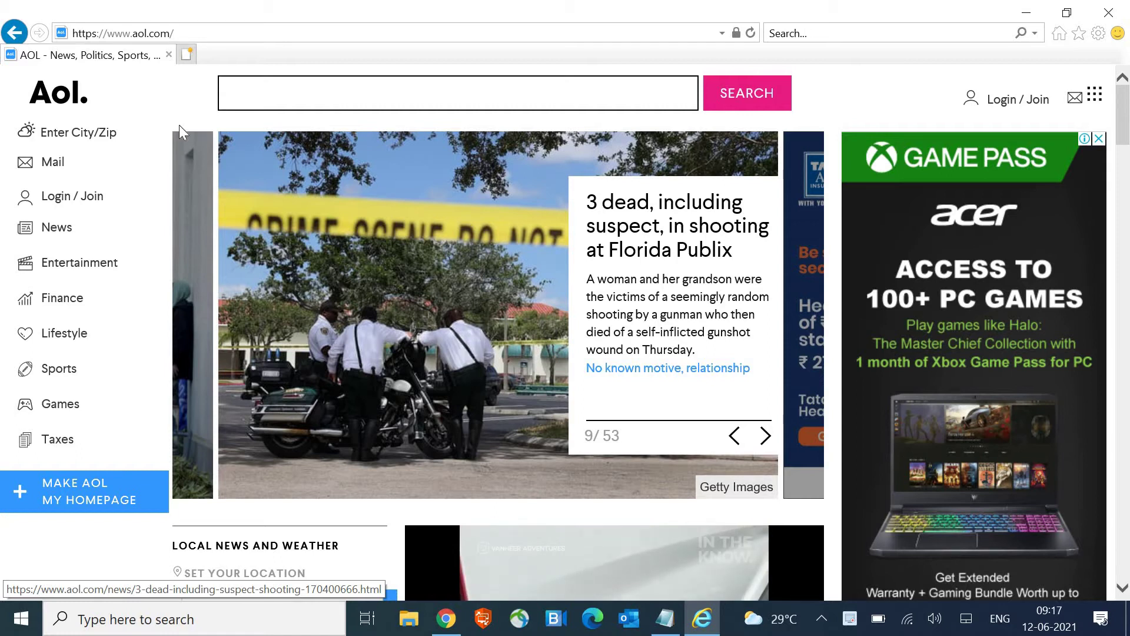
- Open Windows Settings from the Start menu and go to Apps & features
right_click(25, 617)
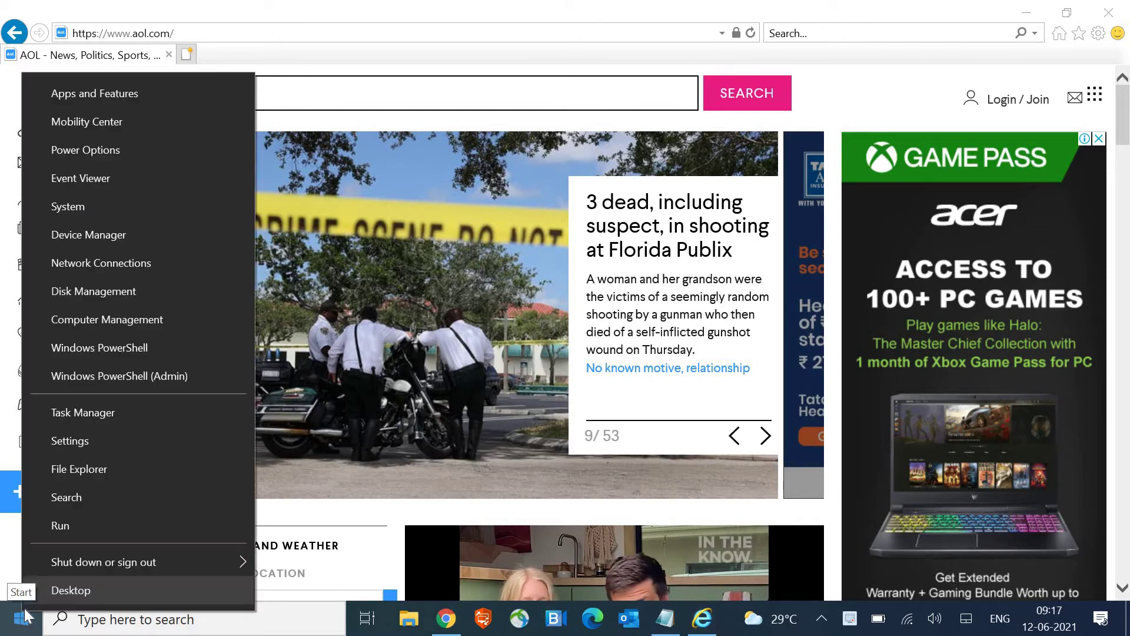
left_click(90, 442)
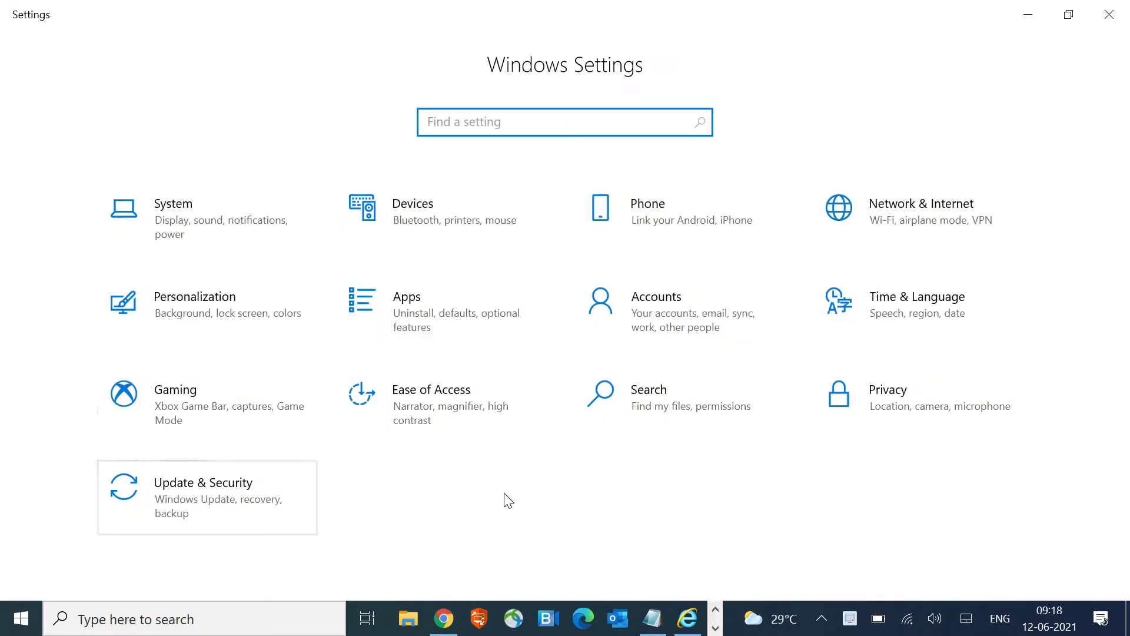
left_click(437, 317)
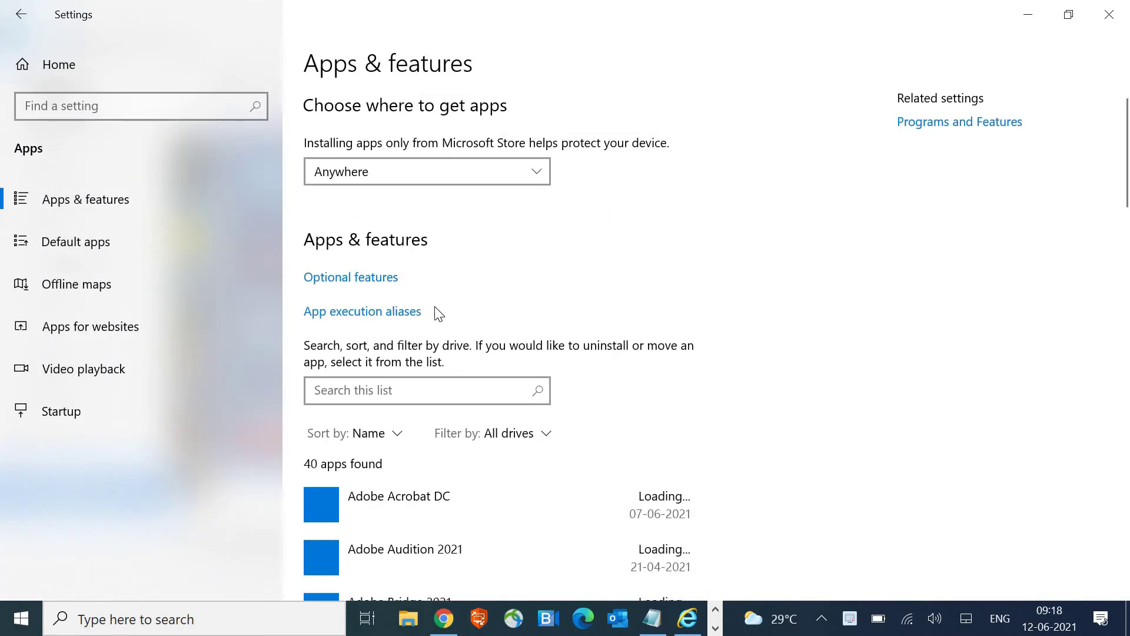
- In Default apps, replace Microsoft Edge with Internet Explorer as the web browser
left_click(106, 245)
scroll(407, 304, "down", 1)
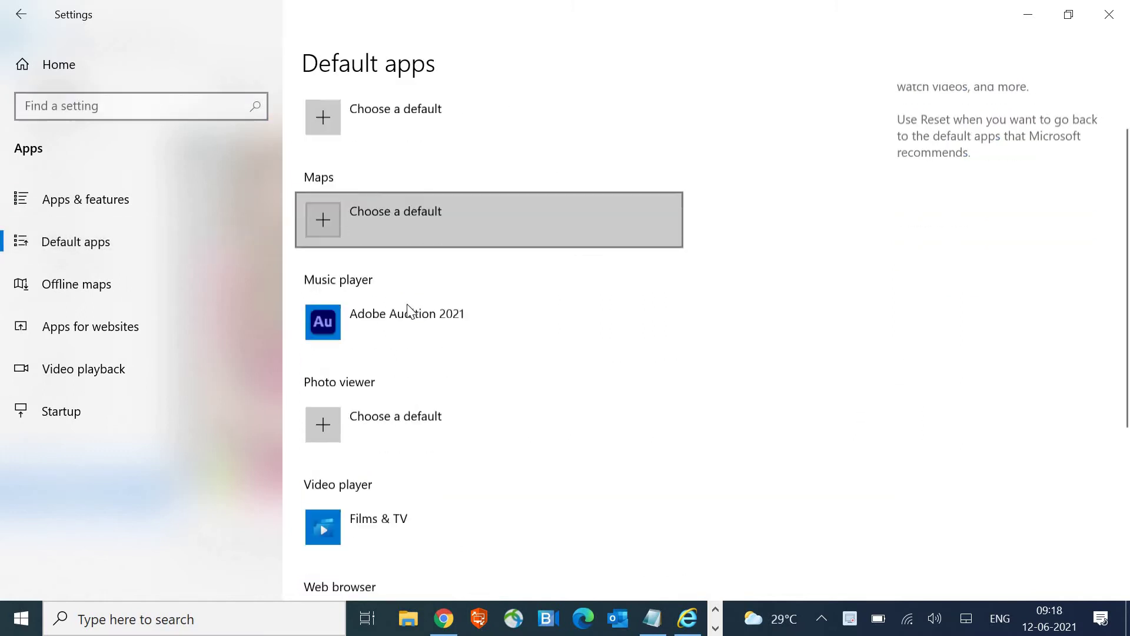
scroll(407, 309, "down", 2)
scroll(408, 311, "down", 2)
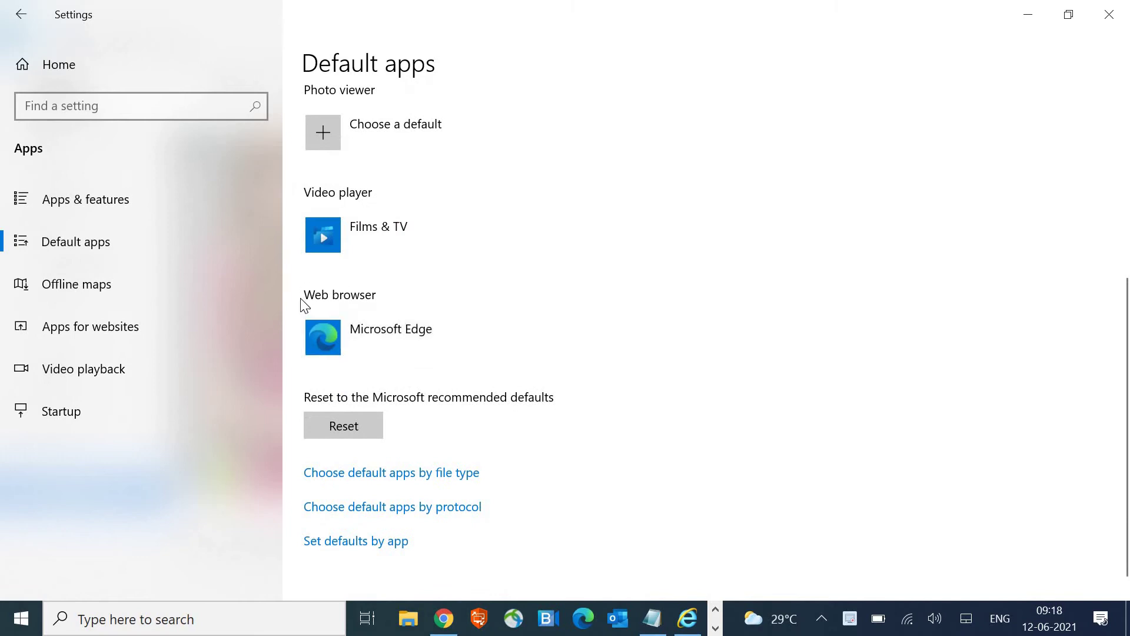
left_click(449, 334)
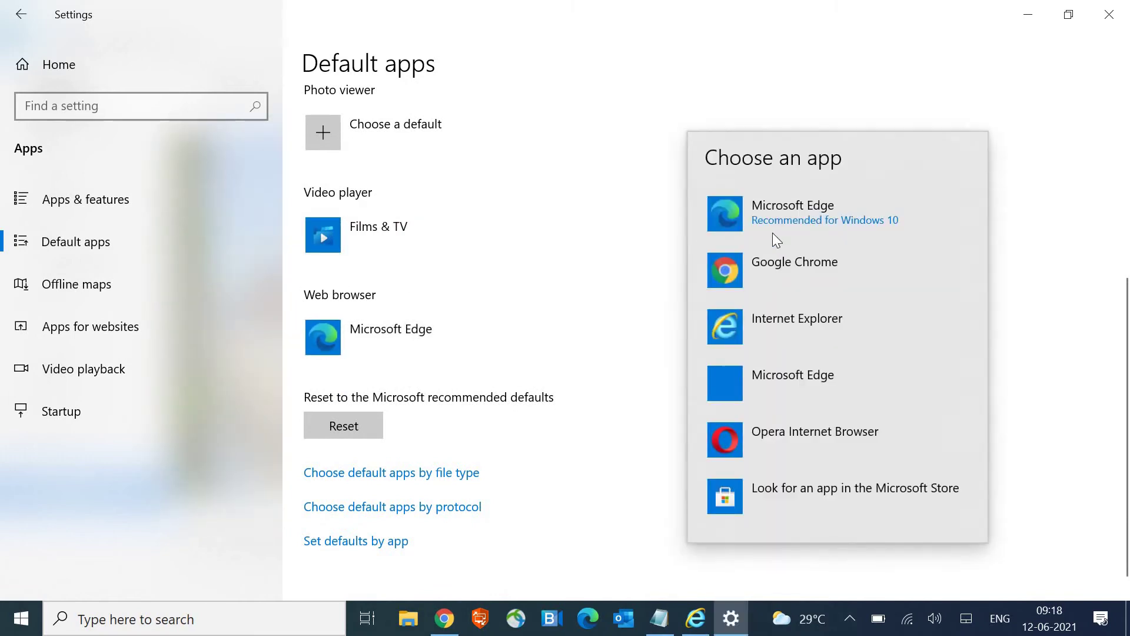
left_click(786, 336)
left_click(399, 279)
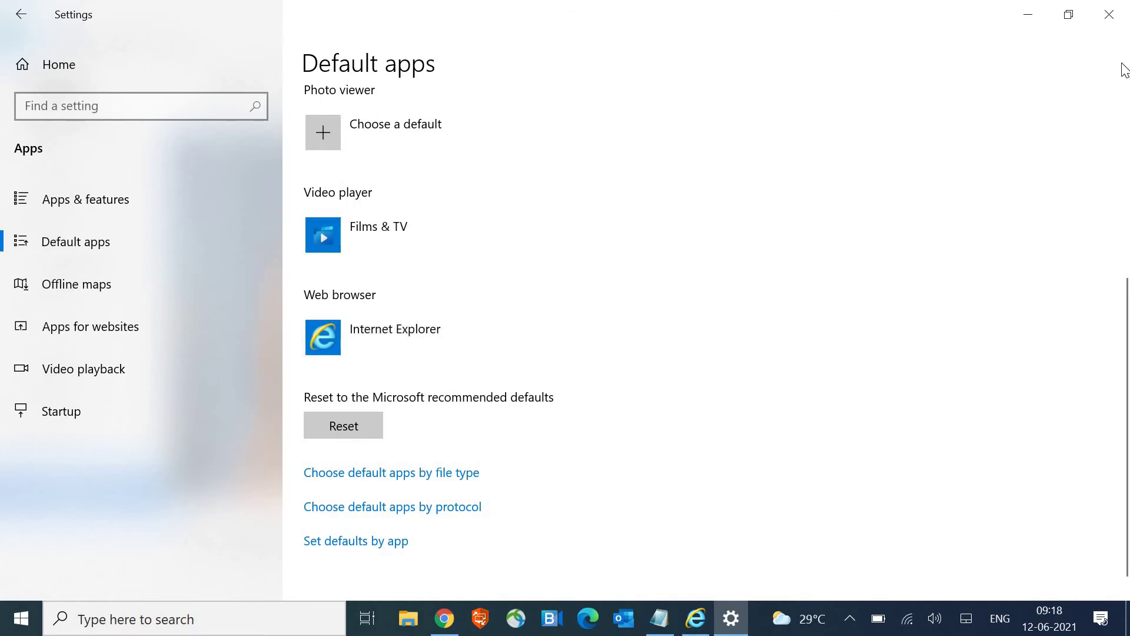
- Close Settings and open Internet Options from Internet Explorer's Tools gear menu
left_click(1108, 15)
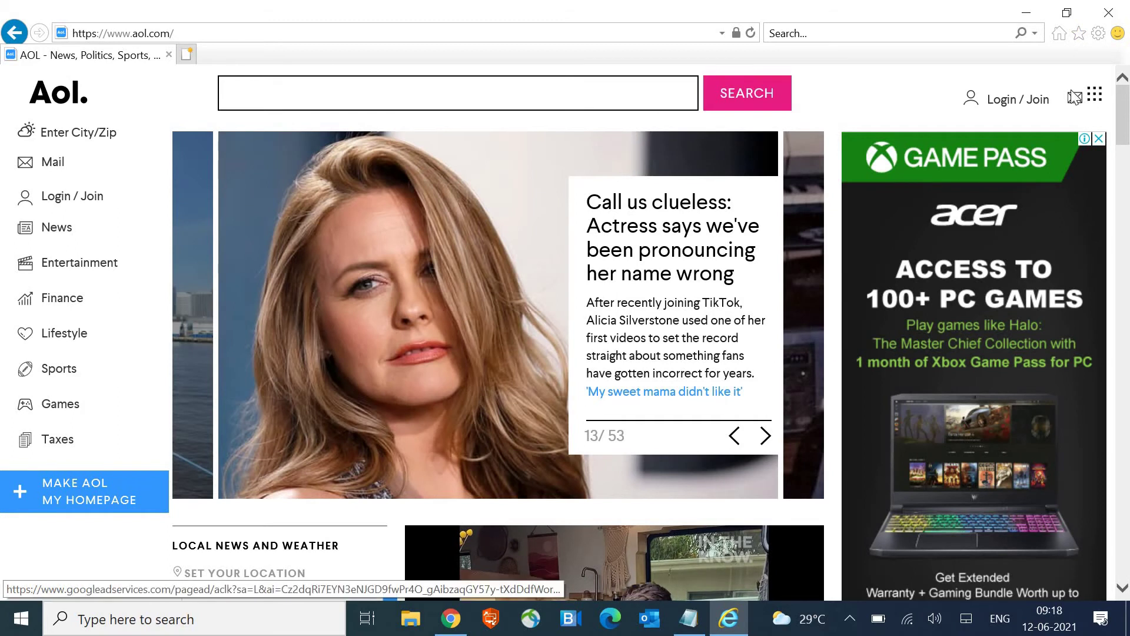
left_click(1100, 34)
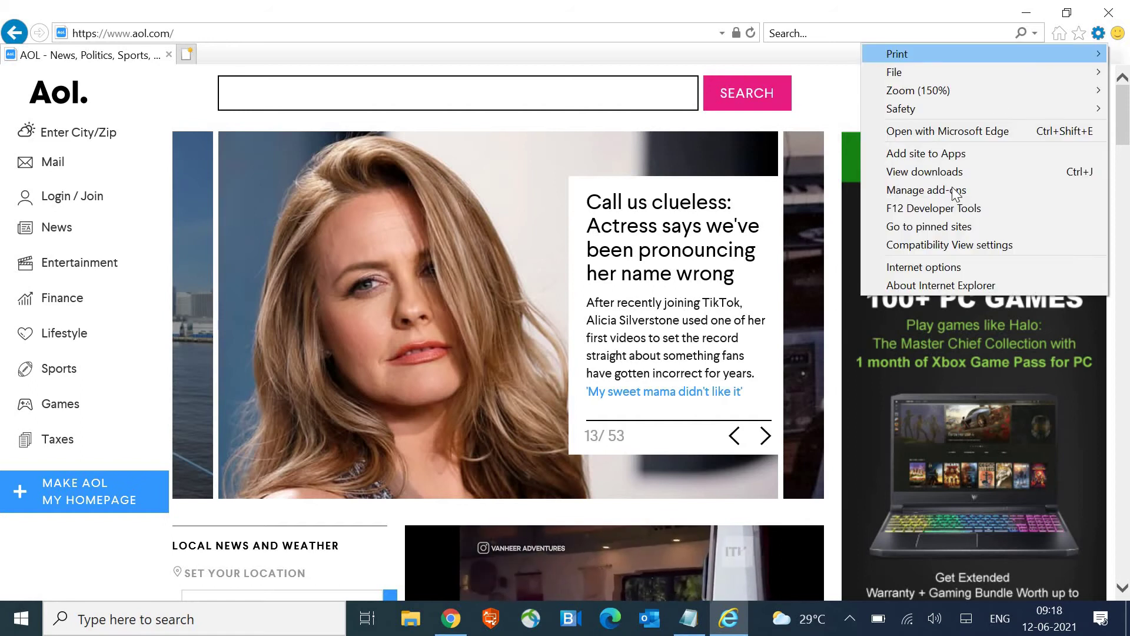
left_click(935, 269)
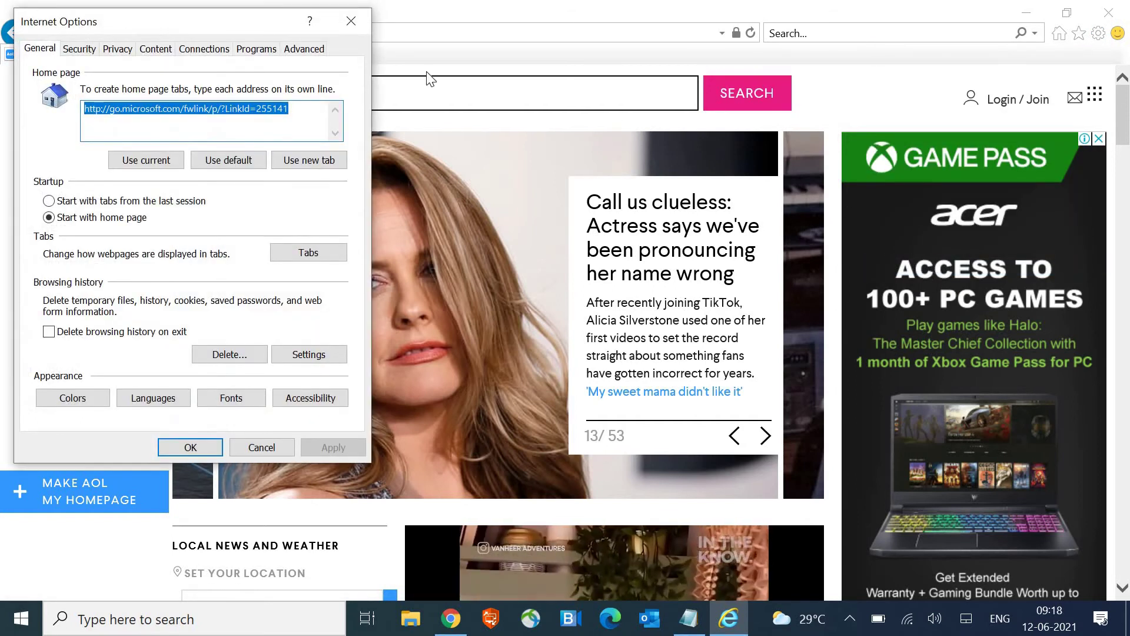
- Uncheck 'Enable third-party browser extensions' on the Advanced tab, apply, and close with OK
left_click(306, 50)
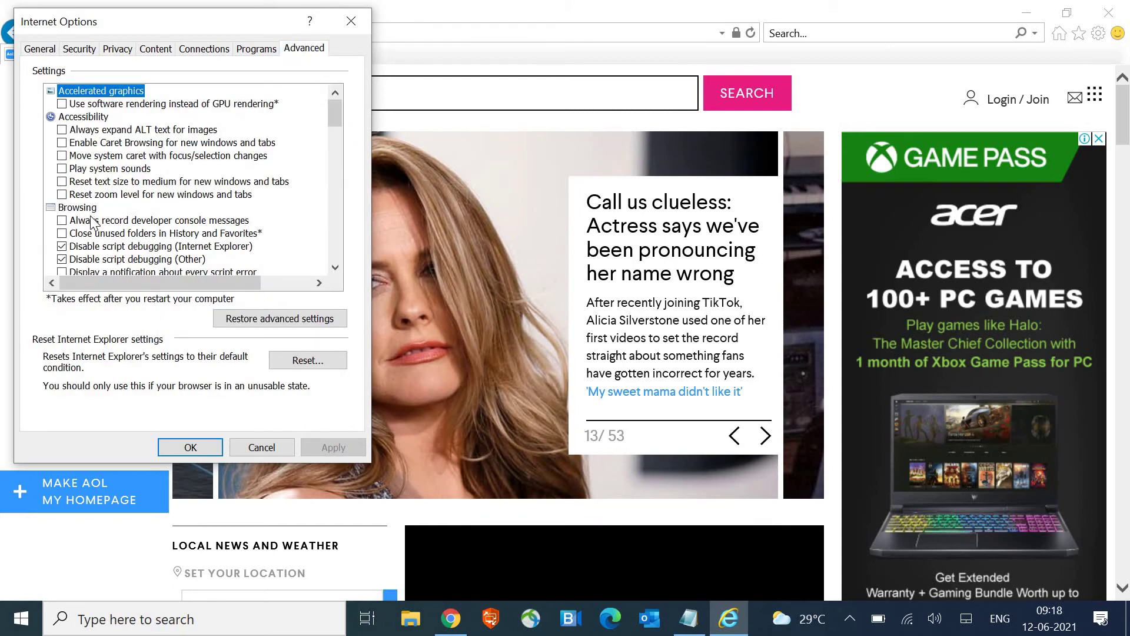
scroll(92, 221, "down", 1)
scroll(93, 246, "down", 1)
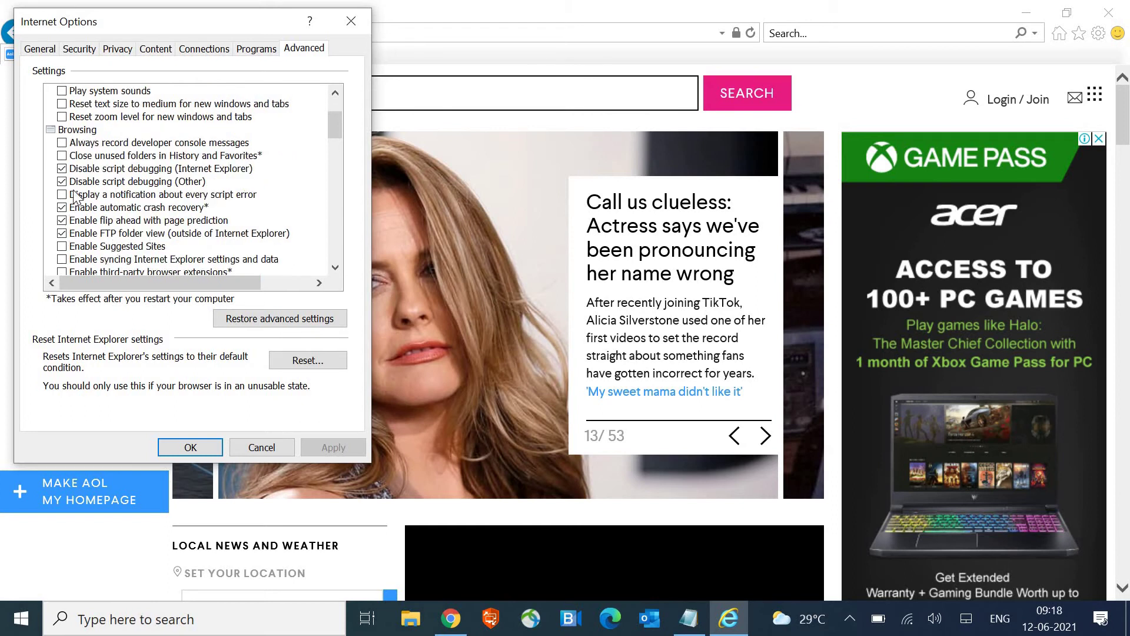
scroll(95, 257, "down", 1)
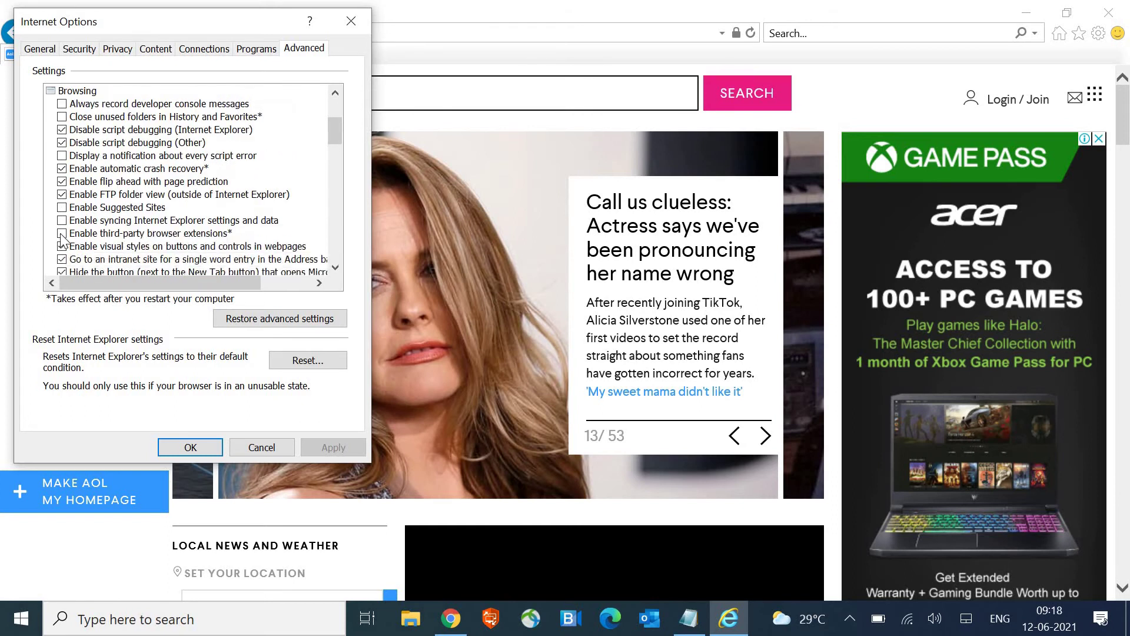
left_click(63, 234)
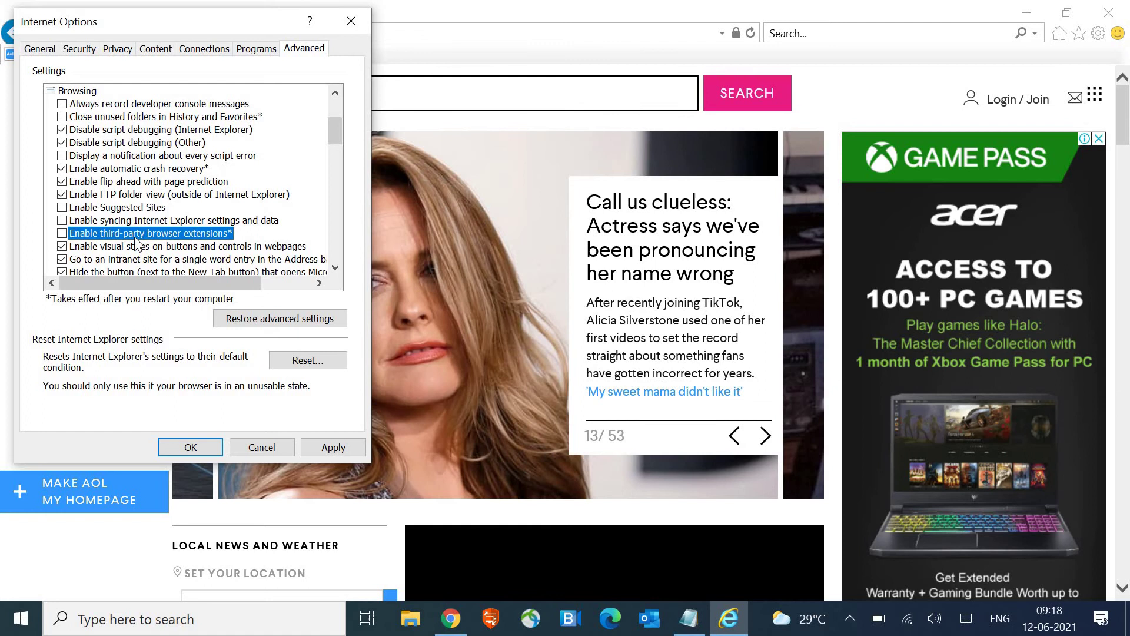
left_click(328, 449)
left_click(213, 448)
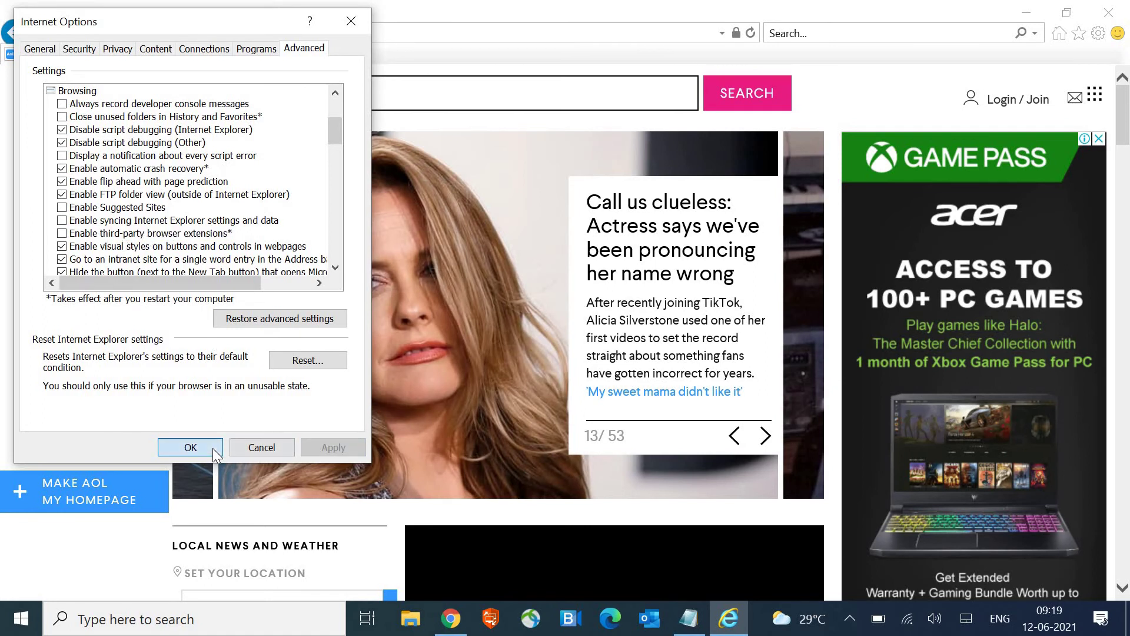
- Close Internet Explorer and expand the hidden system tray icons
left_click(1111, 18)
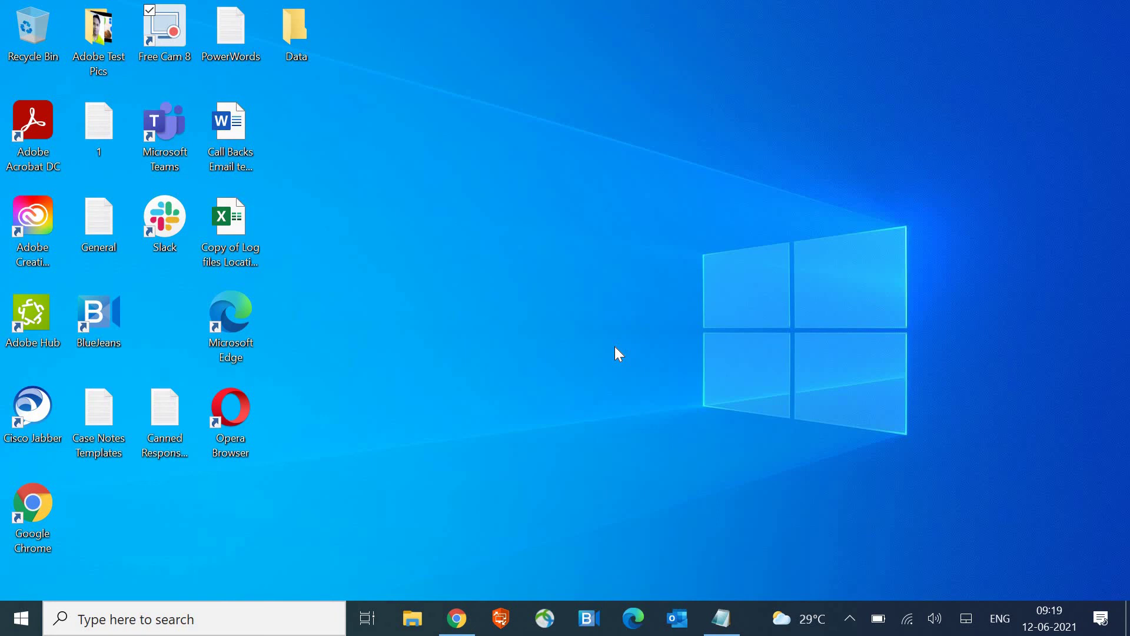
left_click(850, 619)
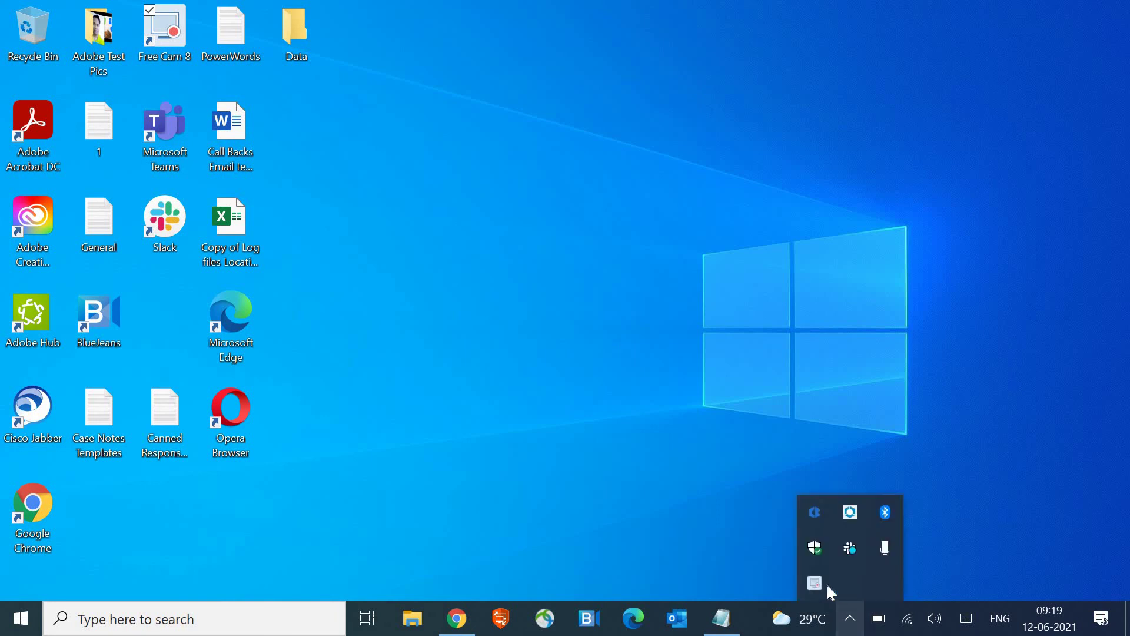